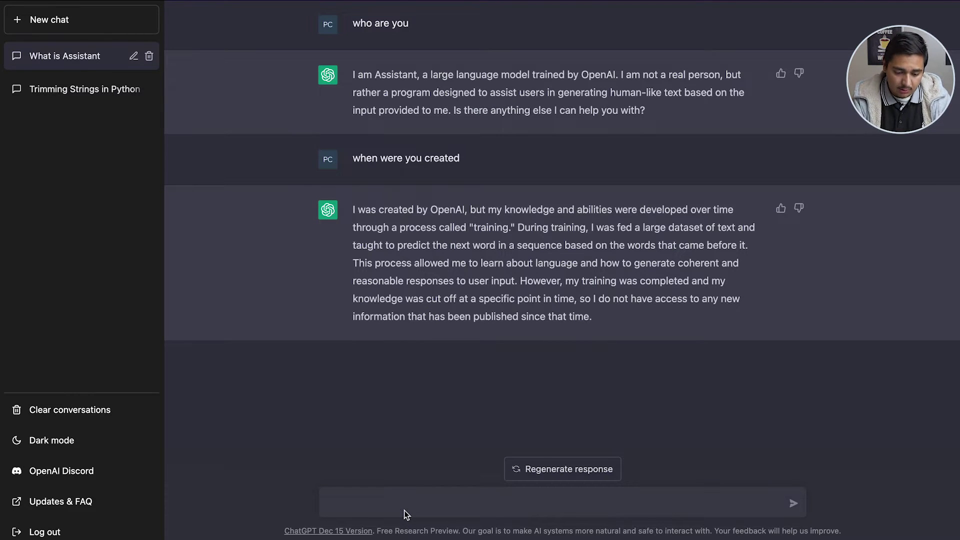
- Ask the chatbot "when were you born" in the current conversation
{"action": "type", "text": "when w"}
{"action": "type", "text": "ere you "}
{"action": "type", "text": "bir"}
{"action": "type", "text": "orn"}
{"action": "key", "text": "Return"}
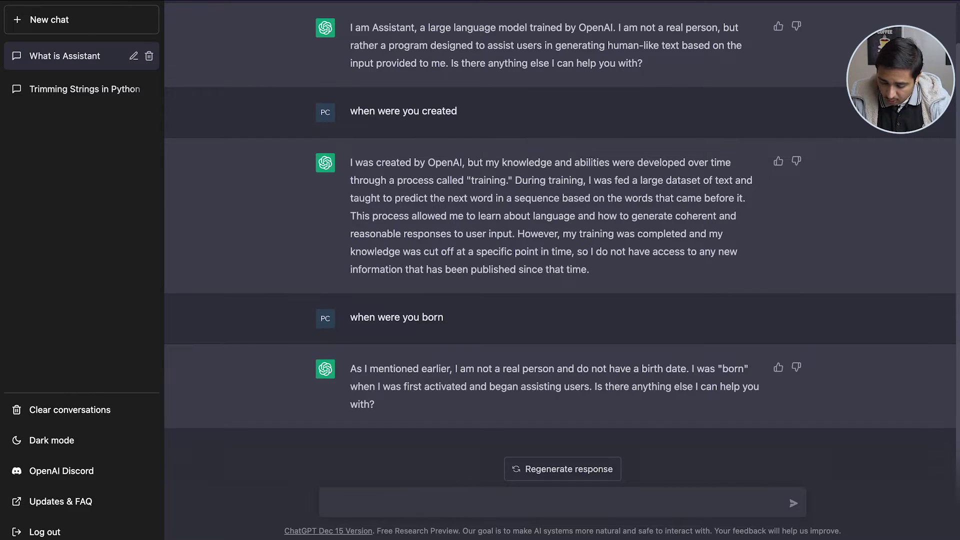
- Ask the chatbot "what can you do", and once it has answered, ask "what is the value of pie"
{"action": "type", "text": "what can"}
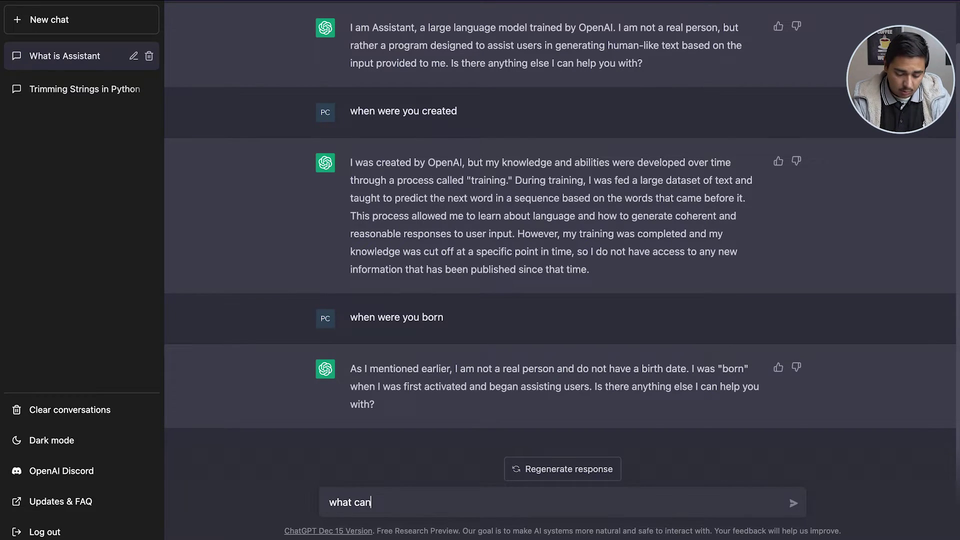
{"action": "type", "text": " you do"}
{"action": "key", "text": "Return"}
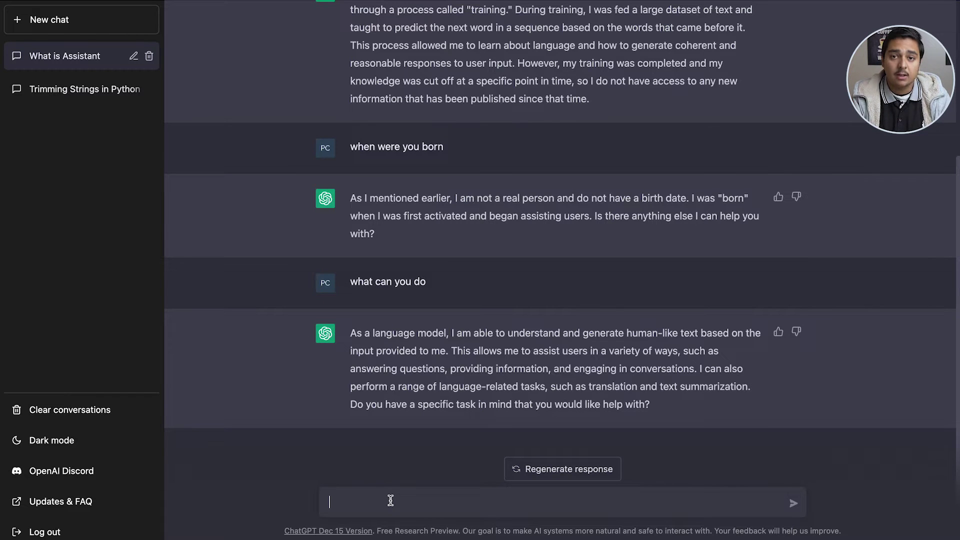
{"action": "type", "text": "what is the value of pie"}
{"action": "key", "text": "Return"}
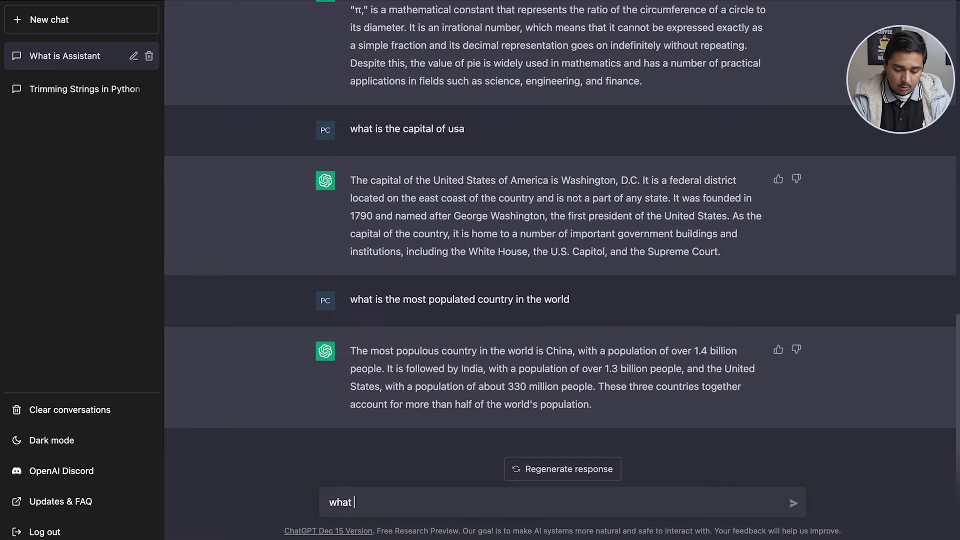
- Complete the started prompt as "what is love" and send it
{"action": "type", "text": "is "}
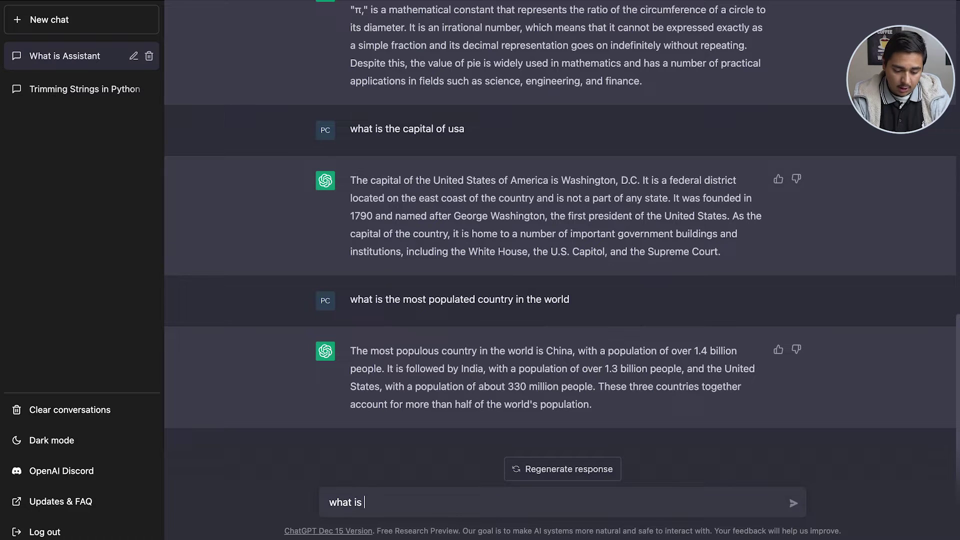
{"action": "type", "text": "love"}
{"action": "key", "text": "Return"}
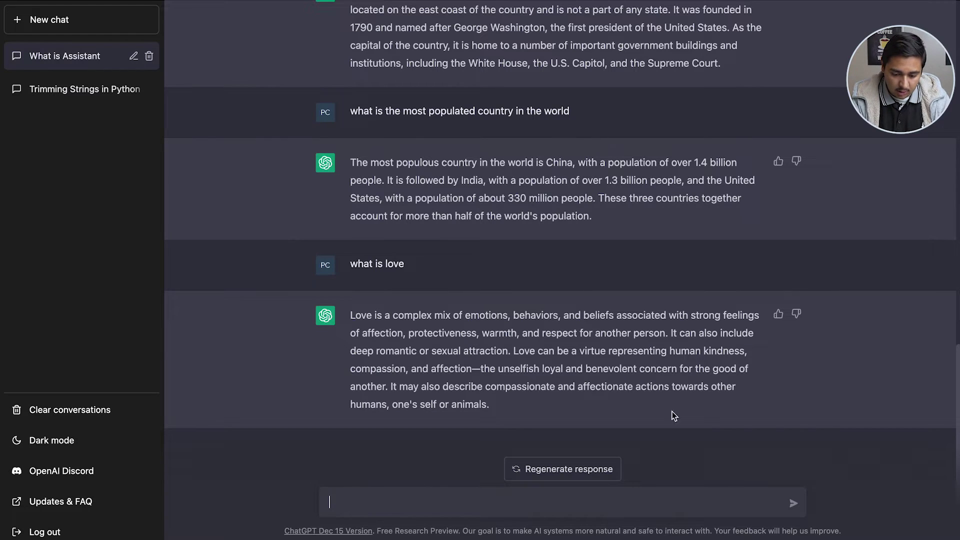
- Highlight "strong feelings" in the answer about love, and ask "what are human feelings"
{"action": "left_click_drag", "start_coordinate": [698, 316], "coordinate": [753, 316]}
{"action": "left_click", "coordinate": [397, 505]}
{"action": "type", "text": "wj"}
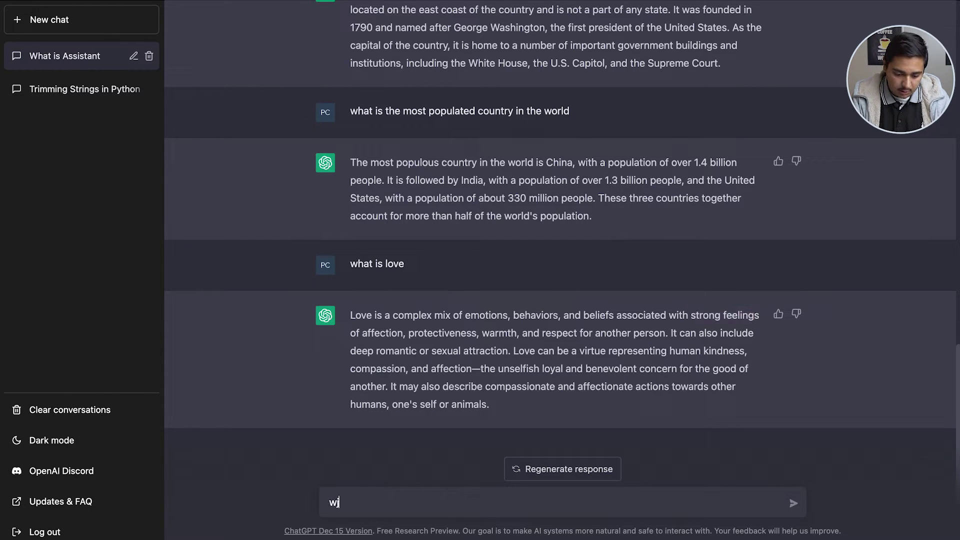
{"action": "type", "text": "at are "}
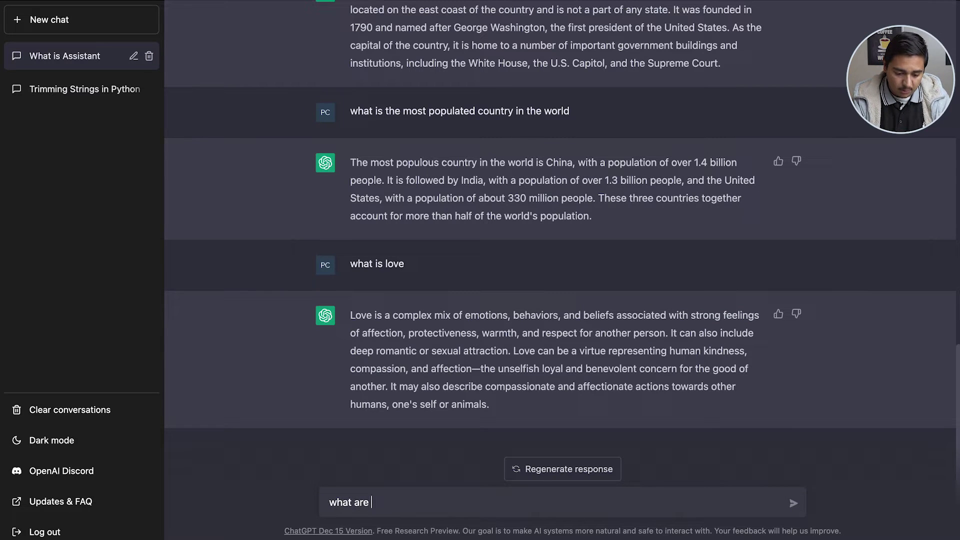
{"action": "type", "text": "human feelings"}
{"action": "key", "text": "Return"}
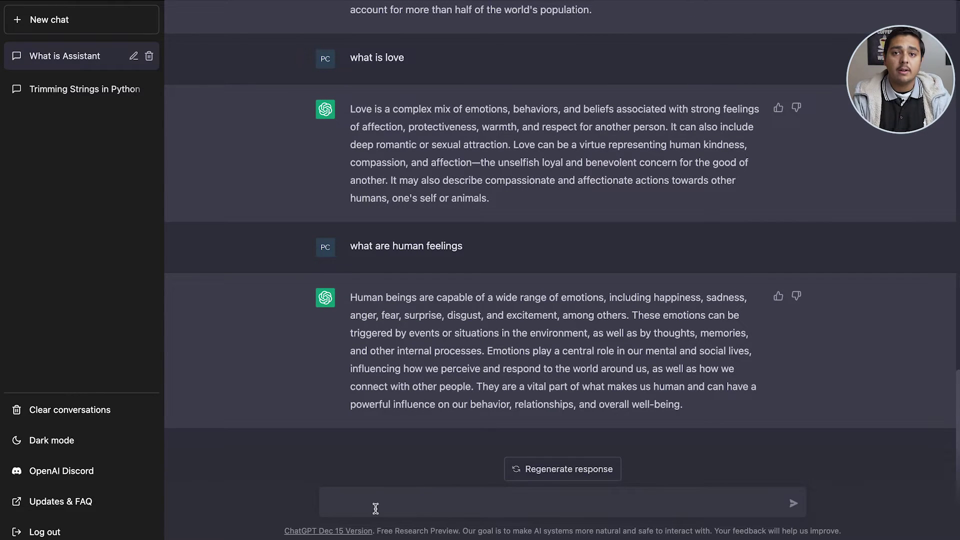
- Ask for advice with the prompt "i am feeling angry, what should i do"
{"action": "type", "text": "i am feeling an"}
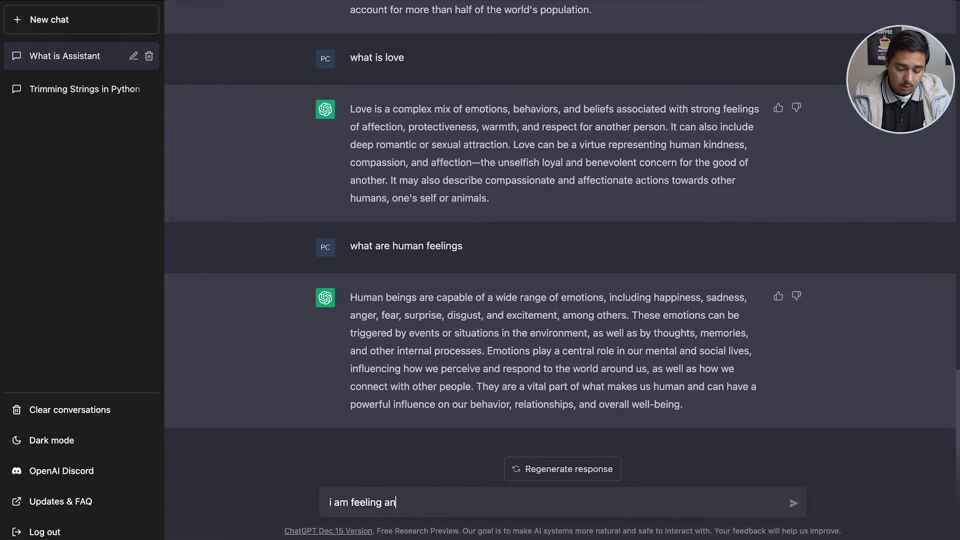
{"action": "type", "text": "gry, what should i d"}
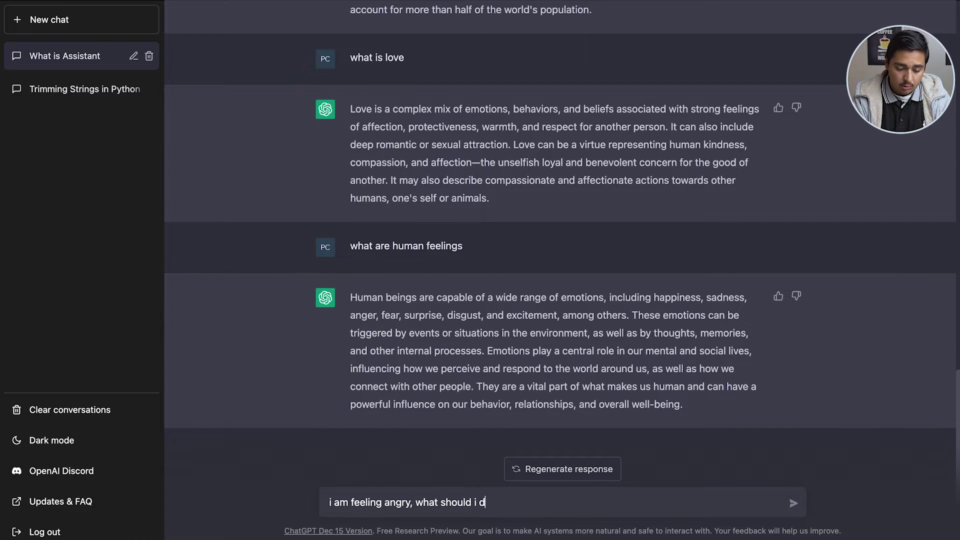
{"action": "type", "text": "o"}
{"action": "key", "text": "Return"}
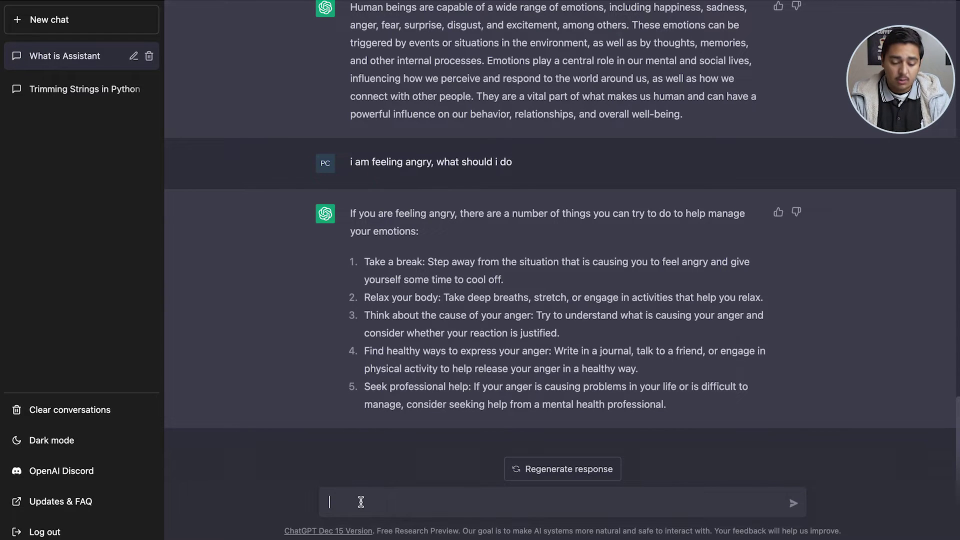
- Request a shorter version of the anger advice with "can you summarise this"
{"action": "type", "text": "ca"}
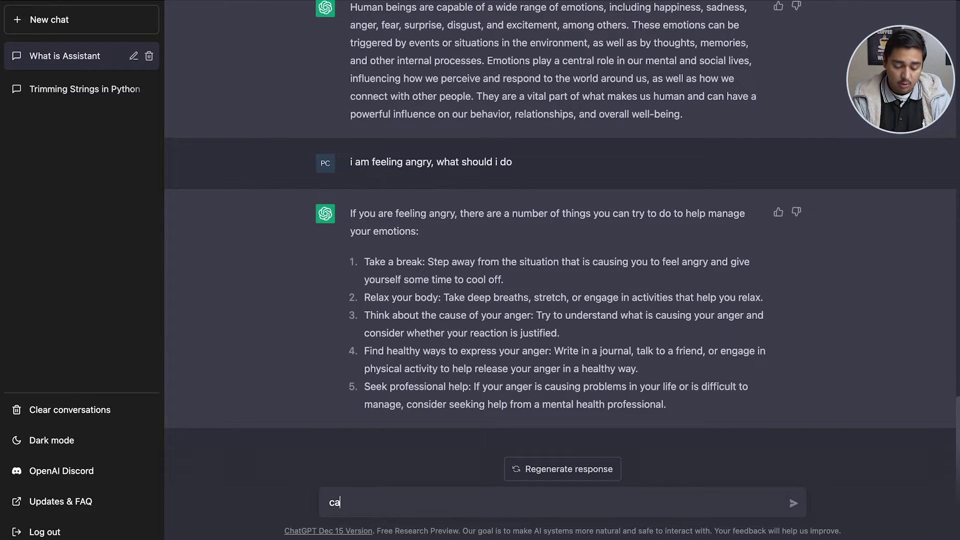
{"action": "type", "text": "n you summarise this"}
{"action": "key", "text": "Return"}
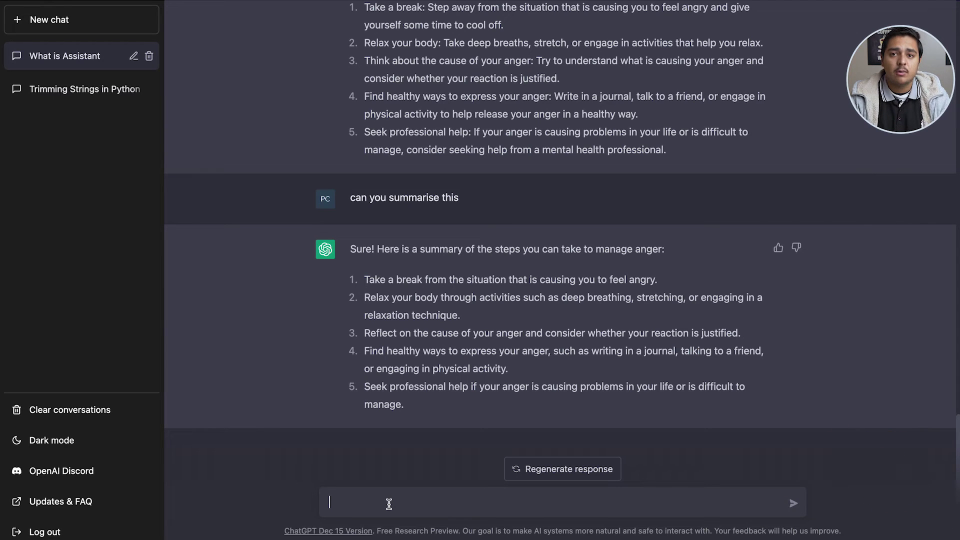
- Send the complex-number equation "z = a + ib" as a prompt
{"action": "type", "text": "z =. a + ib"}
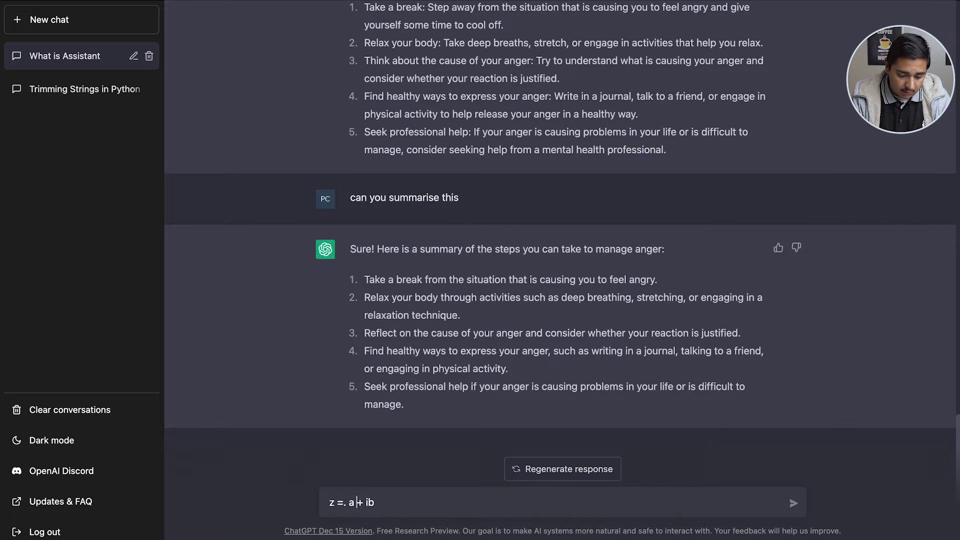
{"action": "key", "text": "BackSpace"}
{"action": "key", "text": "Return"}
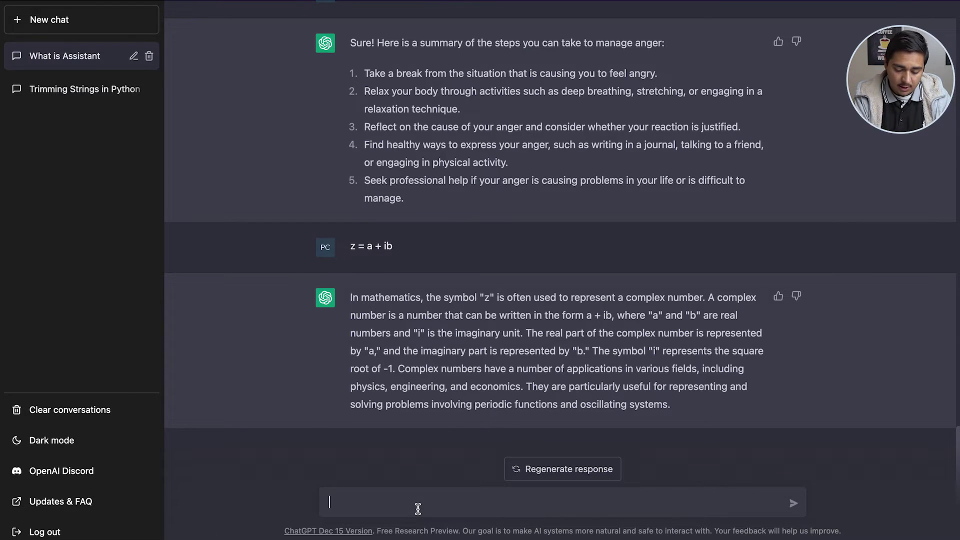
- Follow up on the equation with the prompt "explain with an simple example"
{"action": "type", "text": "explain with an e"}
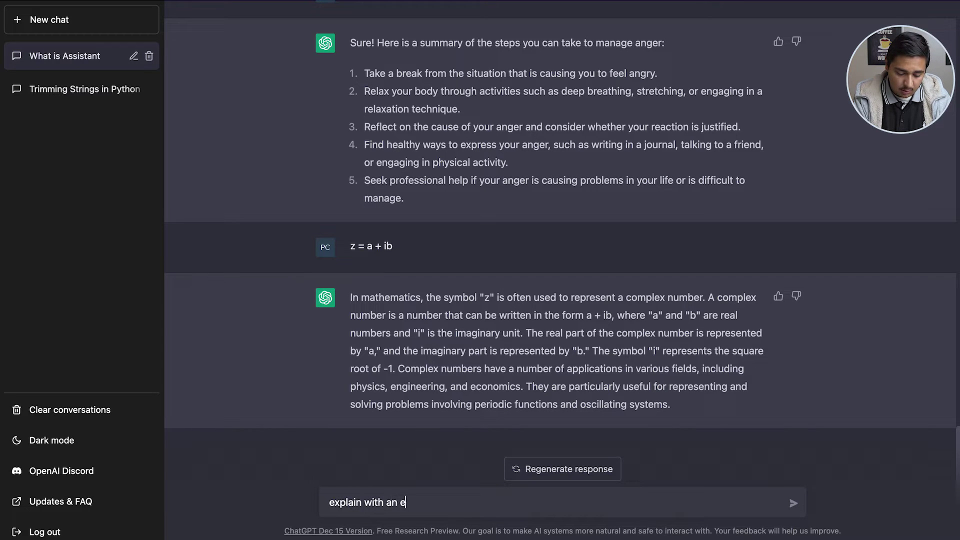
{"action": "type", "text": "xample"}
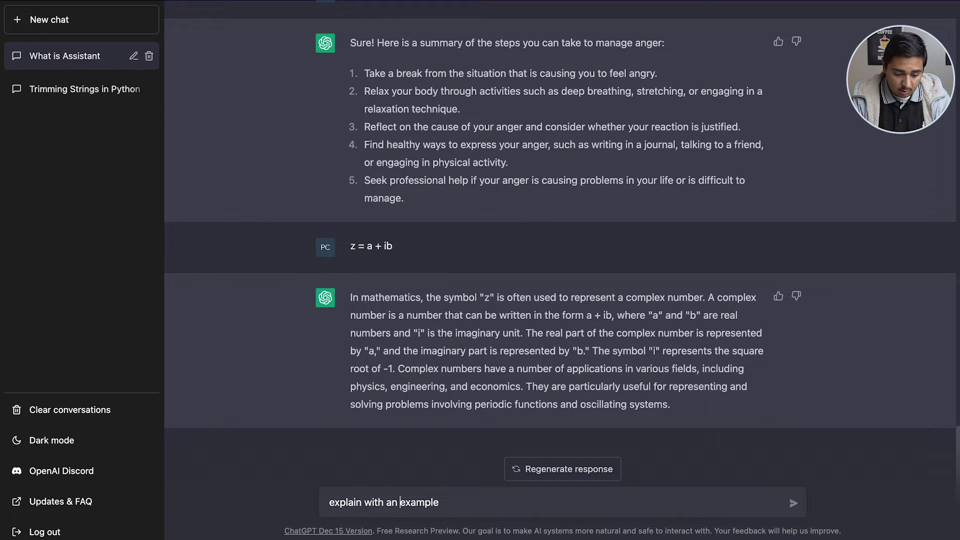
{"action": "left_click", "coordinate": [400, 502]}
{"action": "type", "text": "simple"}
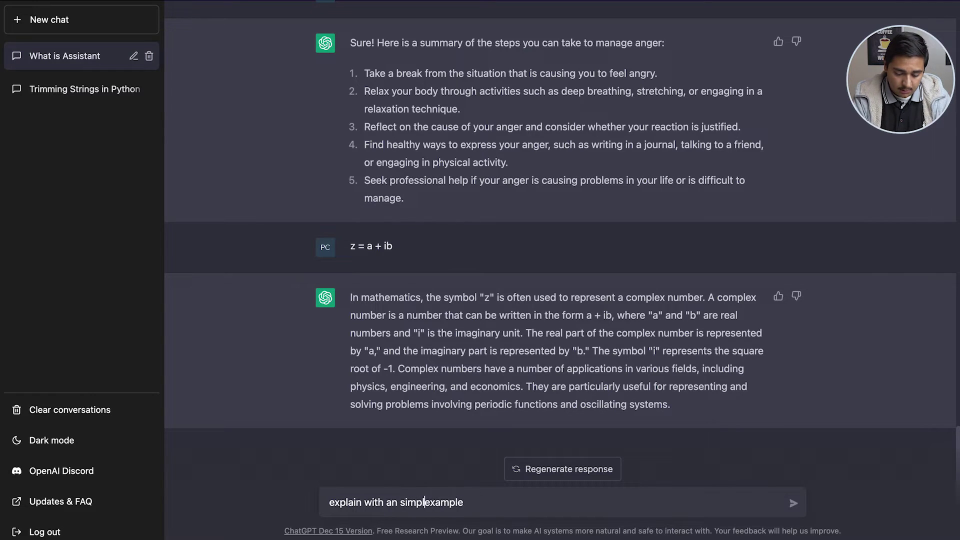
{"action": "key", "text": "Return"}
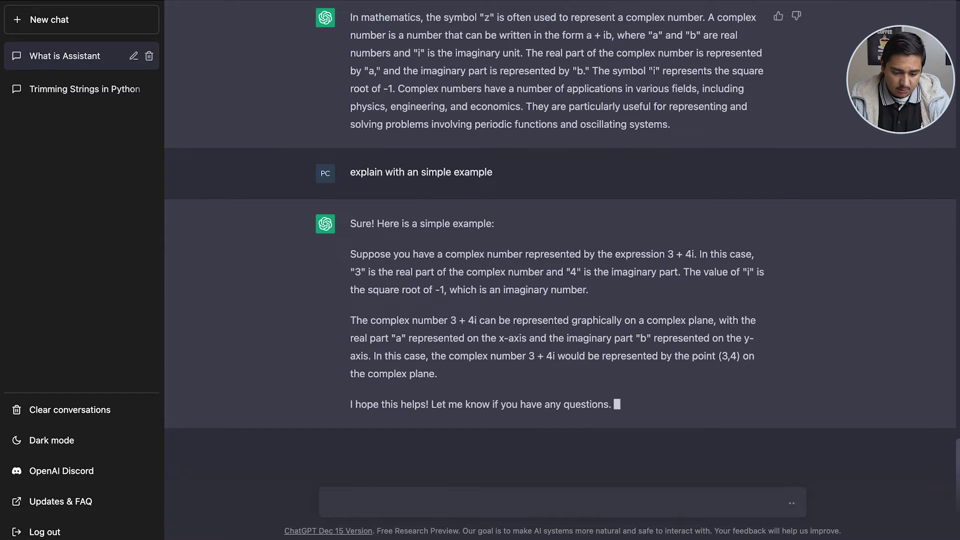
- Request another illustration of complex numbers with the prompt "simple example"
{"action": "left_click", "coordinate": [423, 500]}
{"action": "type", "text": "simp"}
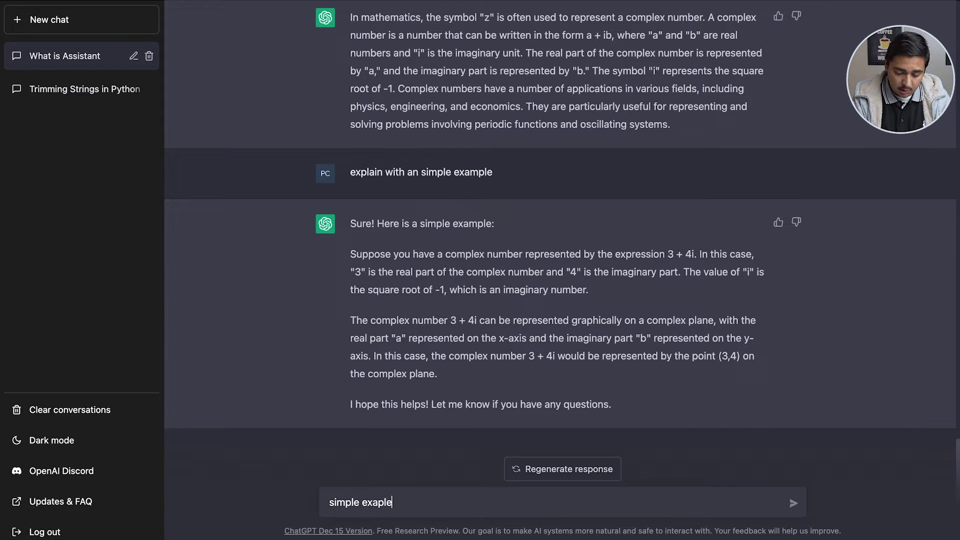
{"action": "type", "text": "le exapm"}
{"action": "key", "text": "BackSpace"}
{"action": "key", "text": "BackSpace"}
{"action": "type", "text": "m"}
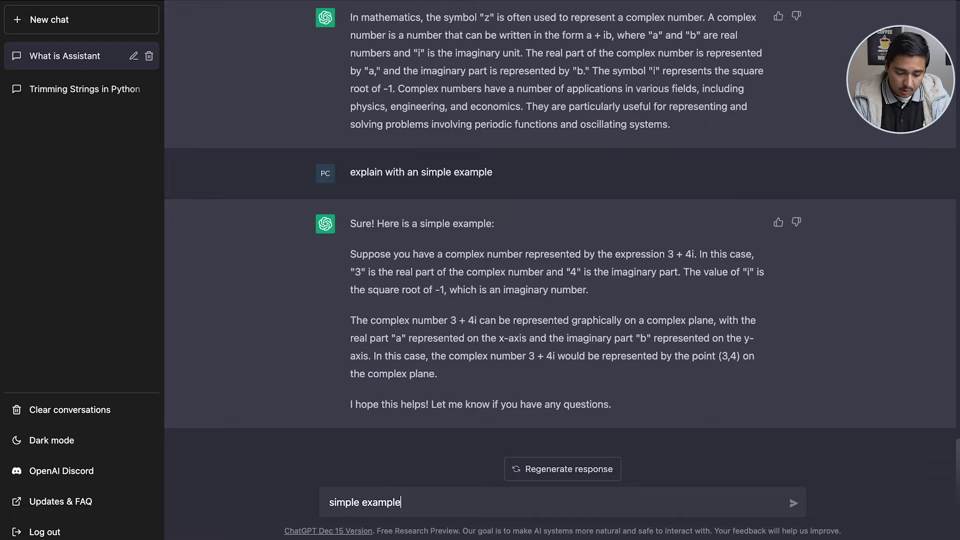
{"action": "type", "text": "ple"}
{"action": "key", "text": "Return"}
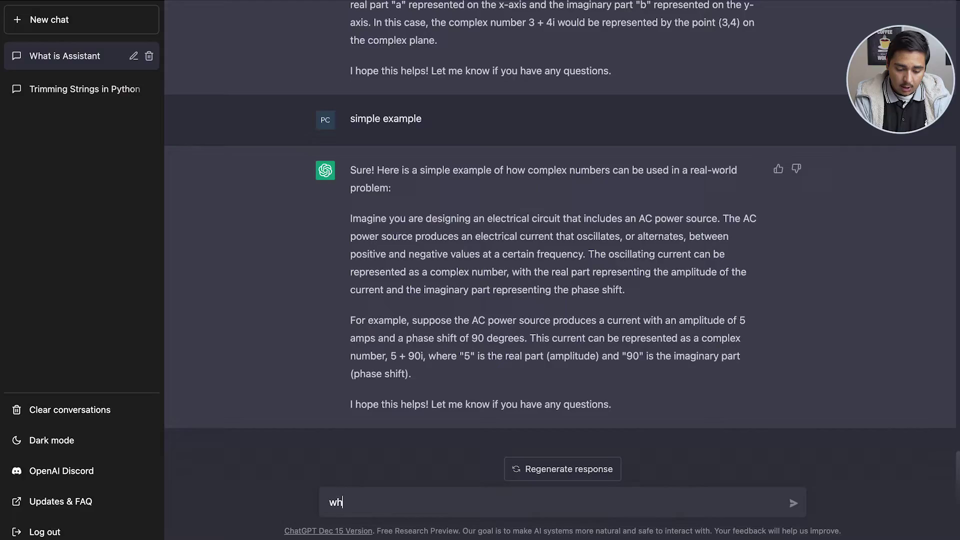
- Ask for a purchase recommendation with "which phone should i buy, samsung or an iphone"
{"action": "type", "text": "ich"}
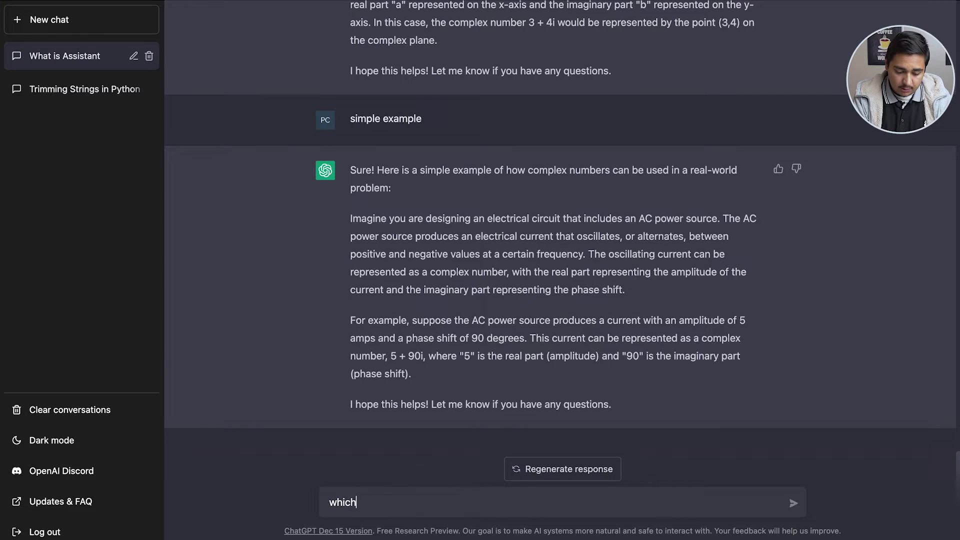
{"action": "type", "text": " ph"}
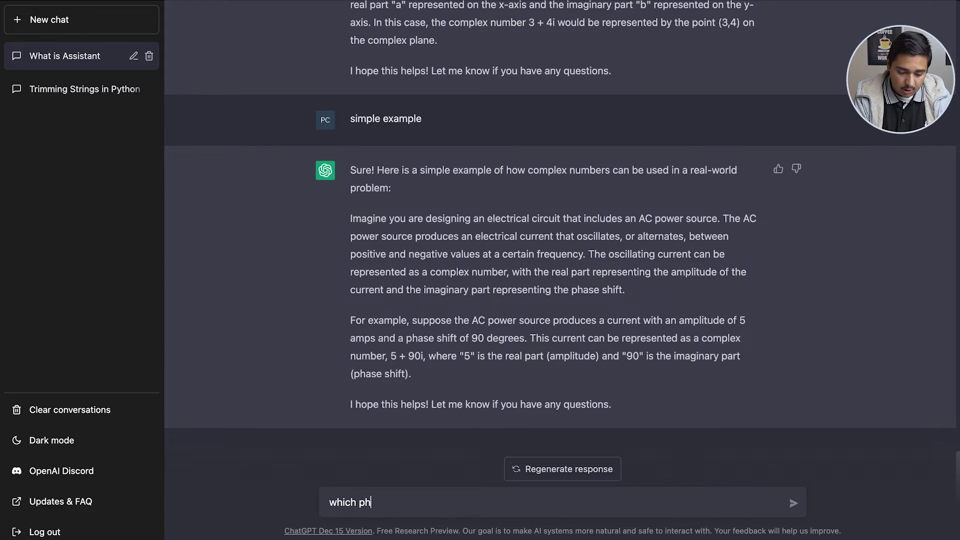
{"action": "type", "text": "one should i buy, samsung or an"}
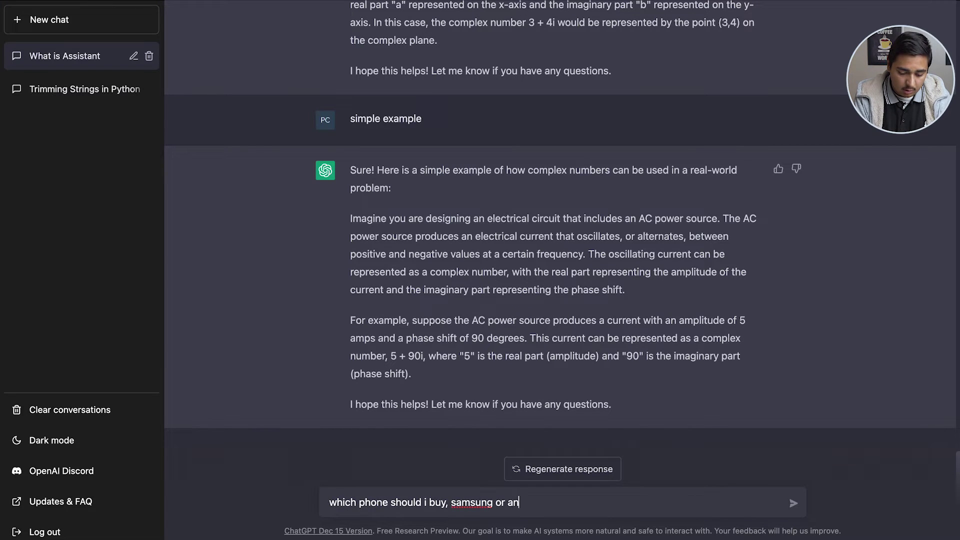
{"action": "type", "text": " iphon"}
{"action": "key", "text": "BackSpace"}
{"action": "type", "text": "one"}
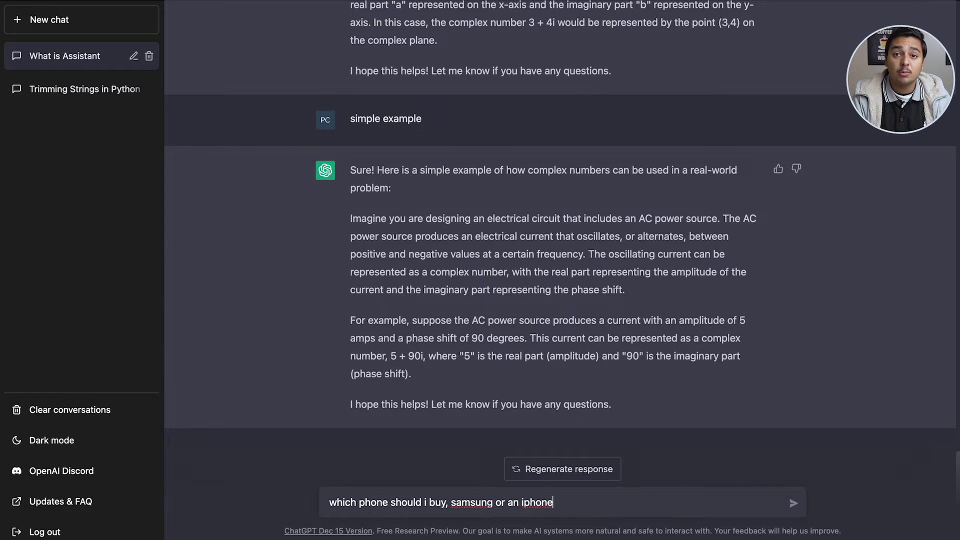
{"action": "key", "text": "Return"}
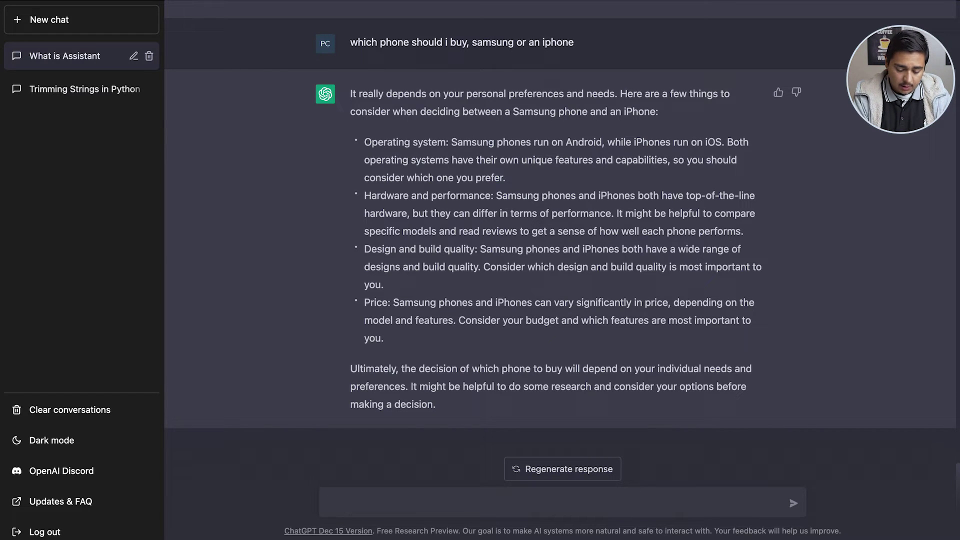
- Ask for gift suggestions with "i have my friends birthday, what should i gift hum"
{"action": "type", "text": "i have my friends birthday, wha"}
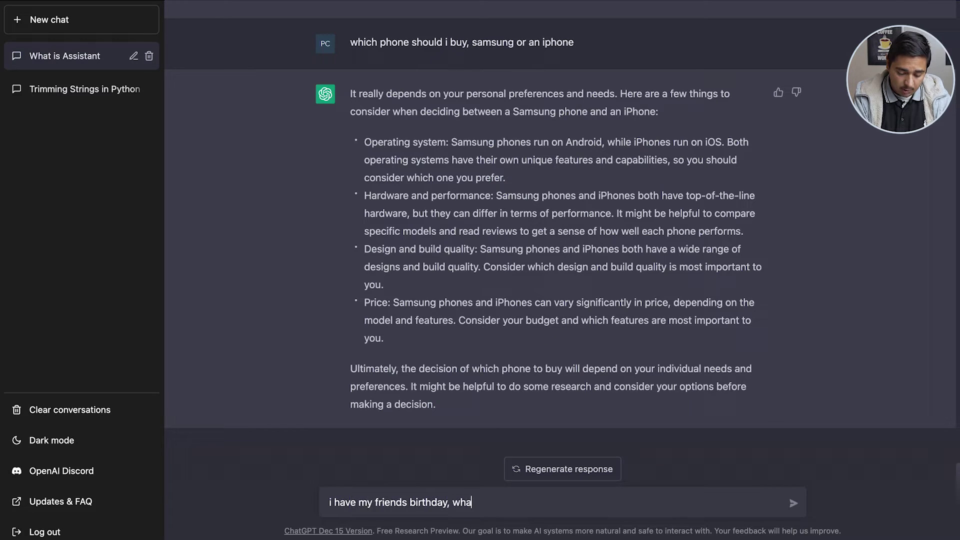
{"action": "type", "text": "t should i gift hum"}
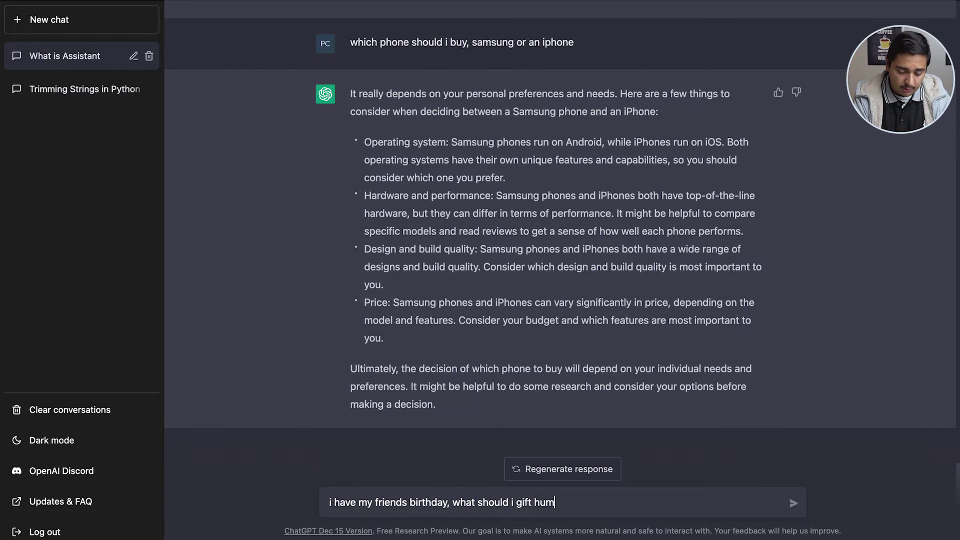
{"action": "key", "text": "Return"}
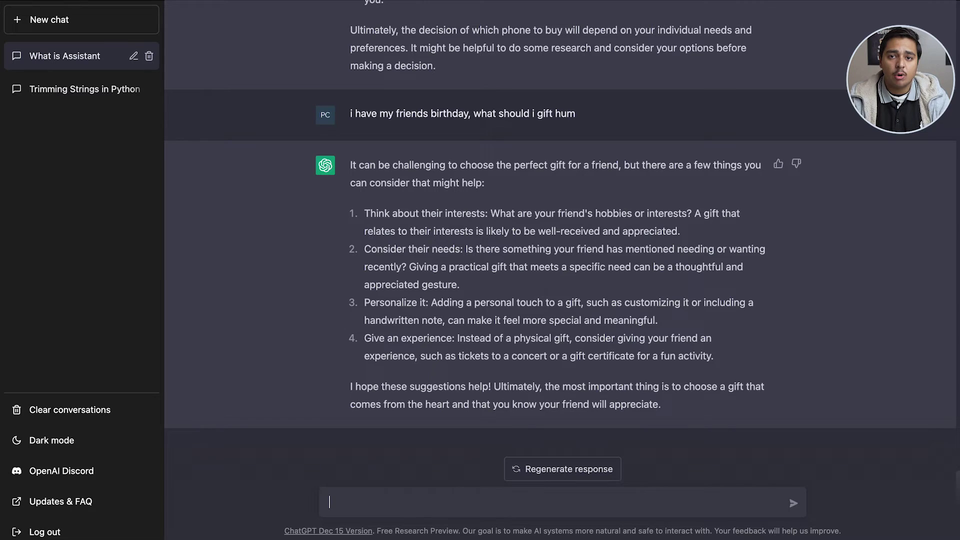
- Refine the birthday gift request by adding the message "he likes to play sports"
{"action": "type", "text": "he likes to"}
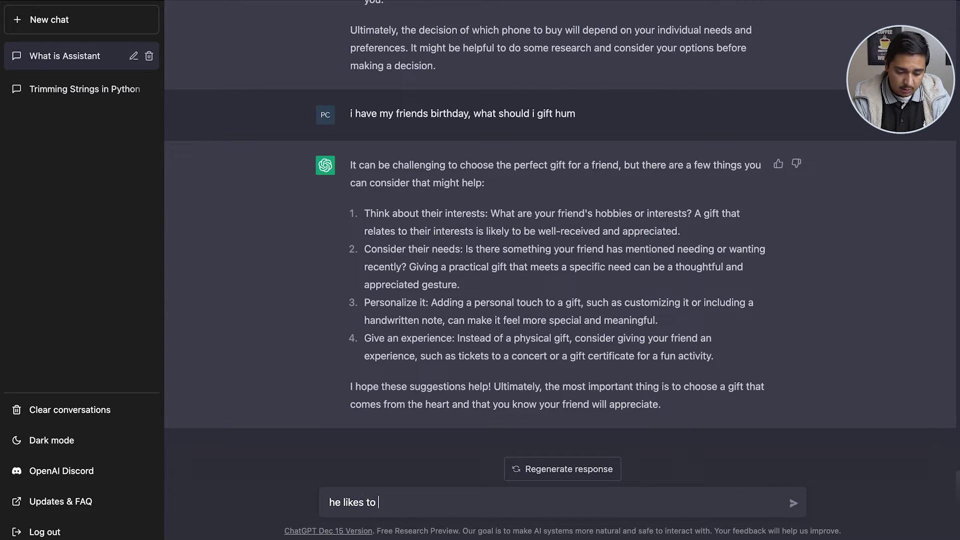
{"action": "type", "text": " play sports"}
{"action": "key", "text": "Return"}
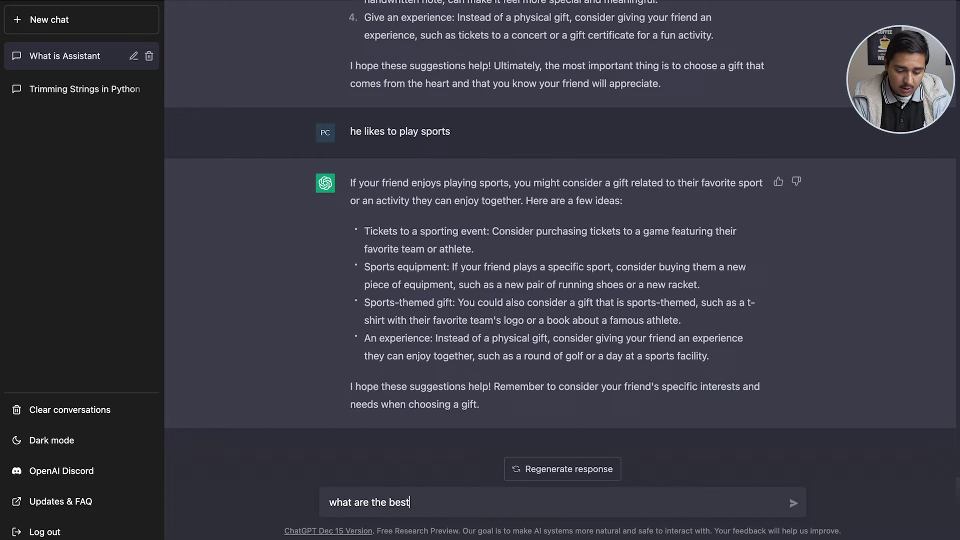
- Complete and send the prompt "what are the best ideas to make youtube videos"
{"action": "type", "text": "make youtube videos"}
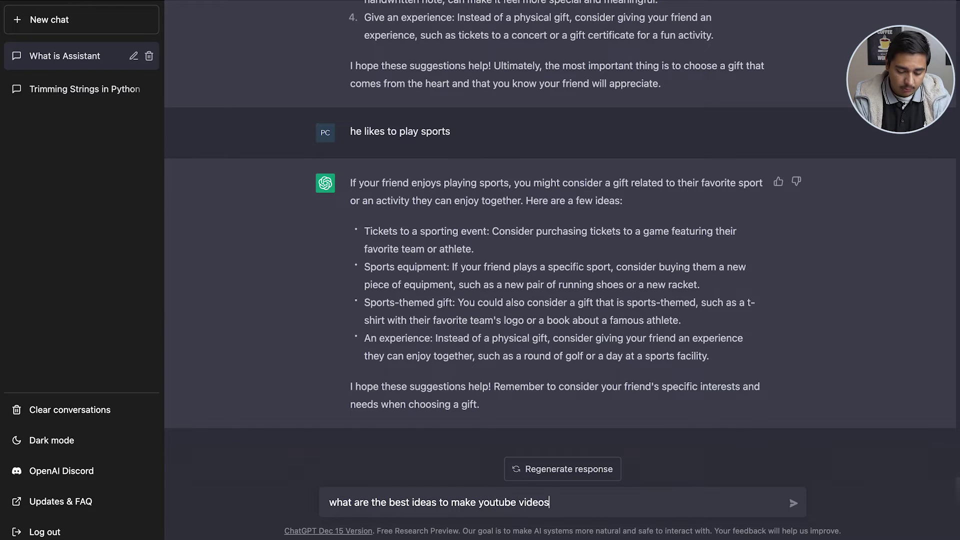
{"action": "key", "text": "Return"}
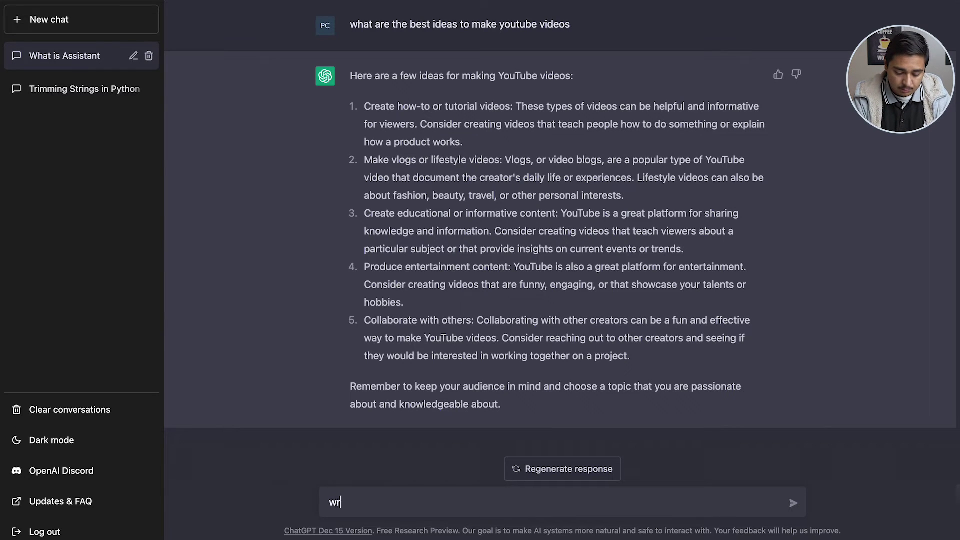
- Request an article by completing and sending the prompt "write me an article on smart watches"
{"action": "type", "text": "e me an article on sma"}
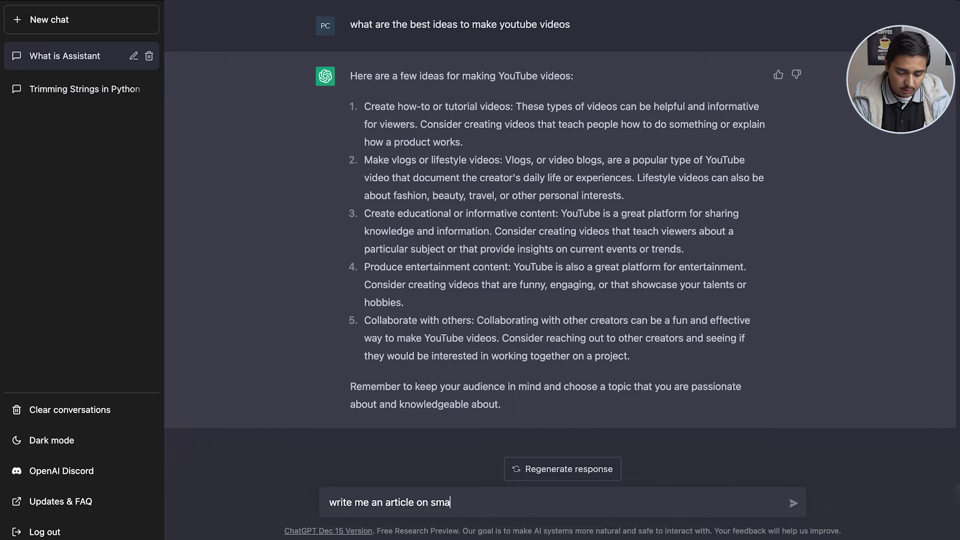
{"action": "type", "text": "tches"}
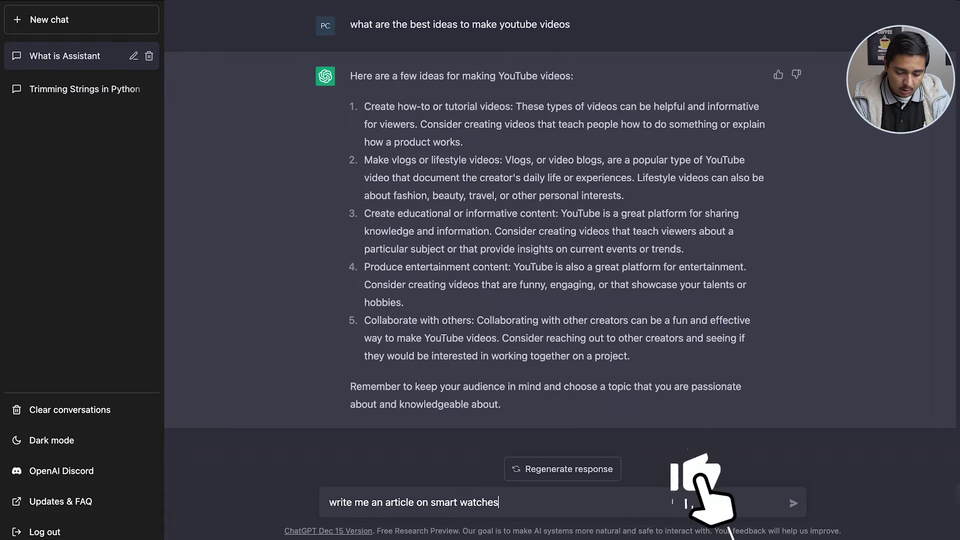
{"action": "key", "text": "Return"}
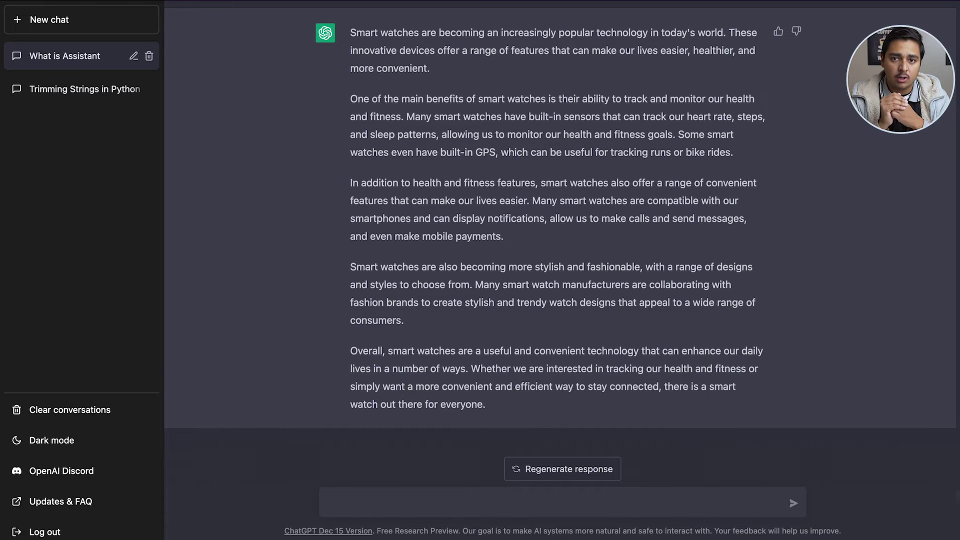
- Ask for a program by sending the prompt "write a code for star pattern in C language"
{"action": "scroll", "coordinate": [609, 352], "scroll_direction": "up", "scroll_amount": 1}
{"action": "scroll", "coordinate": [580, 386], "scroll_direction": "down", "scroll_amount": 1}
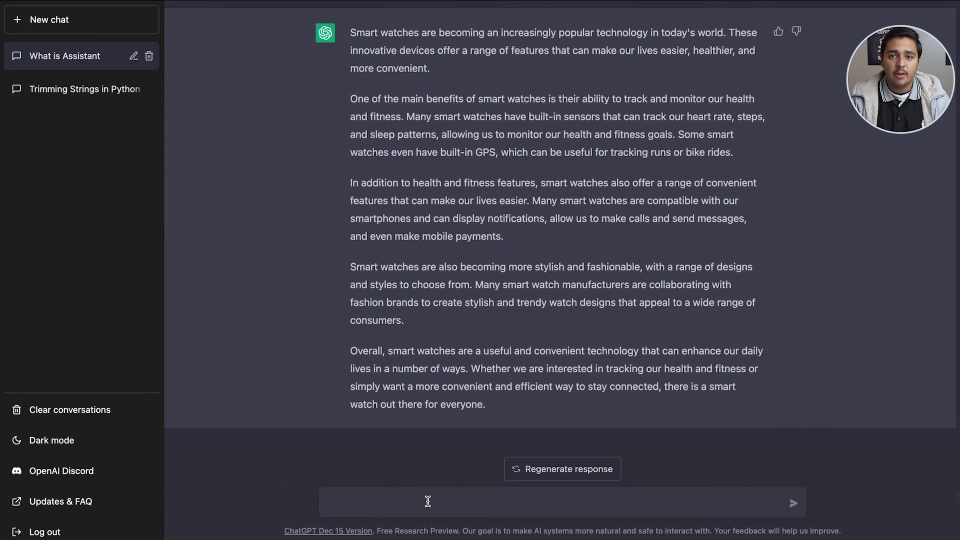
{"action": "left_click", "coordinate": [428, 501]}
{"action": "type", "text": "w"}
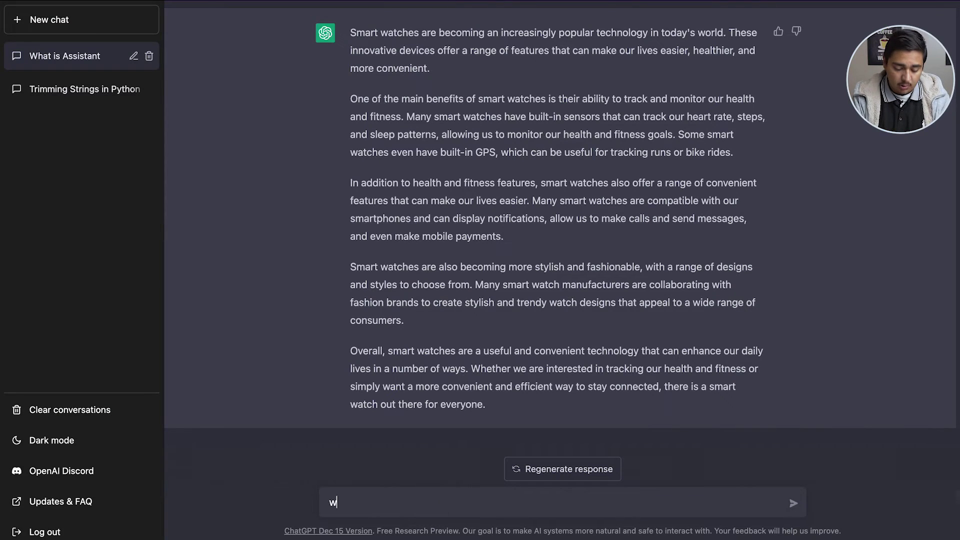
{"action": "type", "text": "rite a code for star pattern in C lan"}
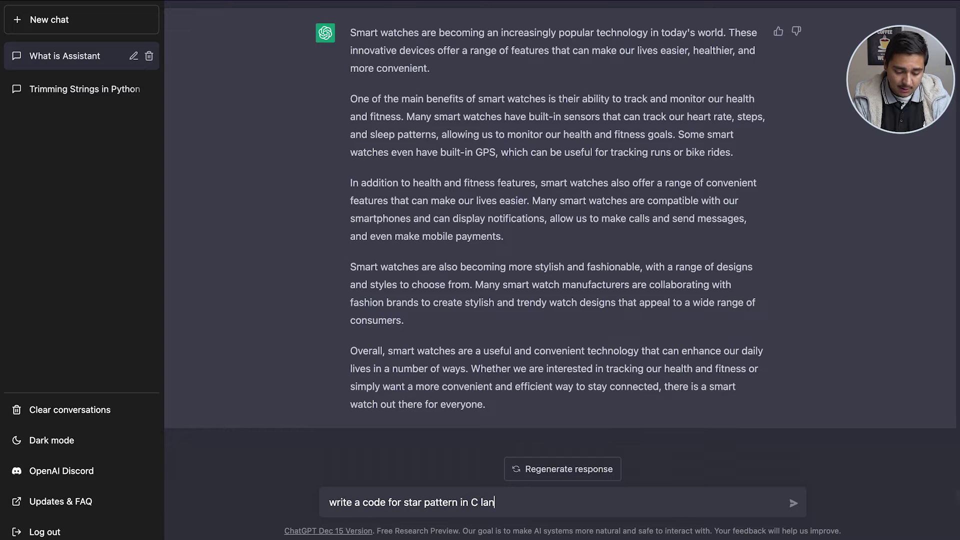
{"action": "type", "text": "uage"}
{"action": "key", "text": "Return"}
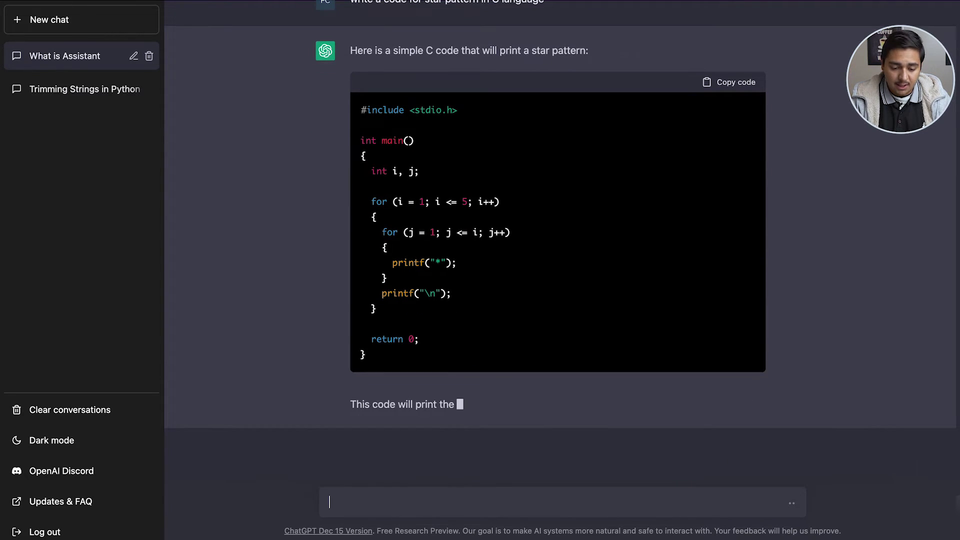
- Review the generated C star-pattern code together with the sample pattern it prints
{"action": "scroll", "coordinate": [755, 276], "scroll_direction": "up", "scroll_amount": 3}
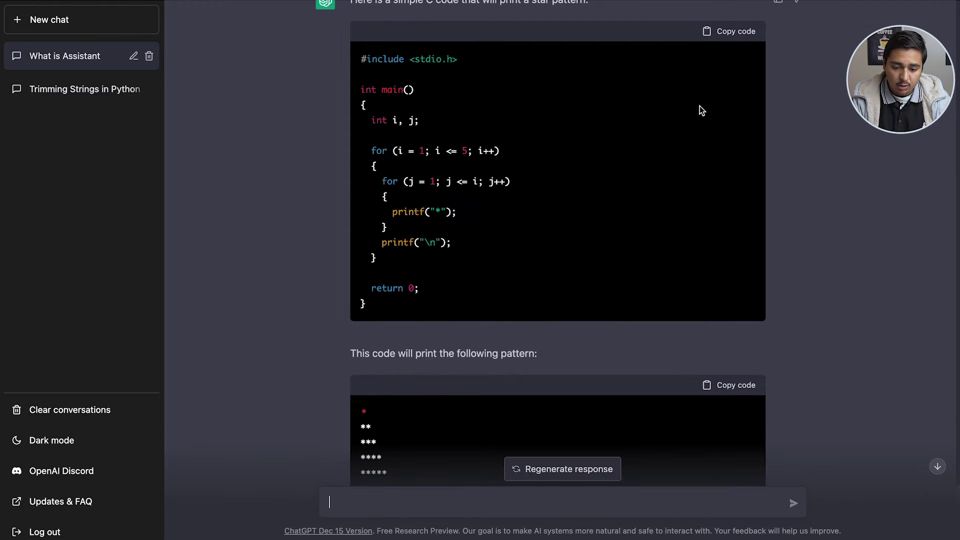
{"action": "scroll", "coordinate": [474, 279], "scroll_direction": "down", "scroll_amount": 1}
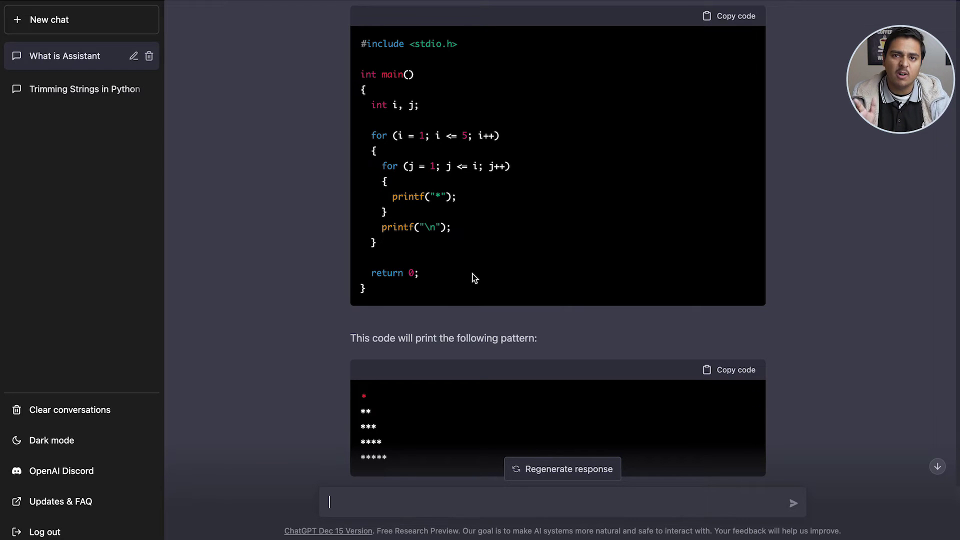
{"action": "scroll", "coordinate": [474, 279], "scroll_direction": "up", "scroll_amount": 1}
{"action": "scroll", "coordinate": [372, 315], "scroll_direction": "down", "scroll_amount": 5}
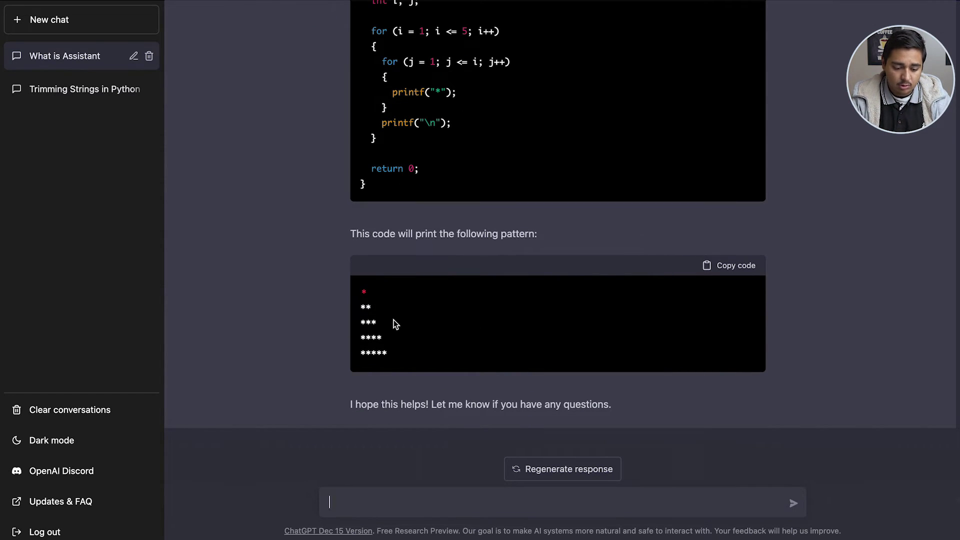
{"action": "scroll", "coordinate": [395, 324], "scroll_direction": "up", "scroll_amount": 2}
{"action": "scroll", "coordinate": [392, 321], "scroll_direction": "down", "scroll_amount": 1}
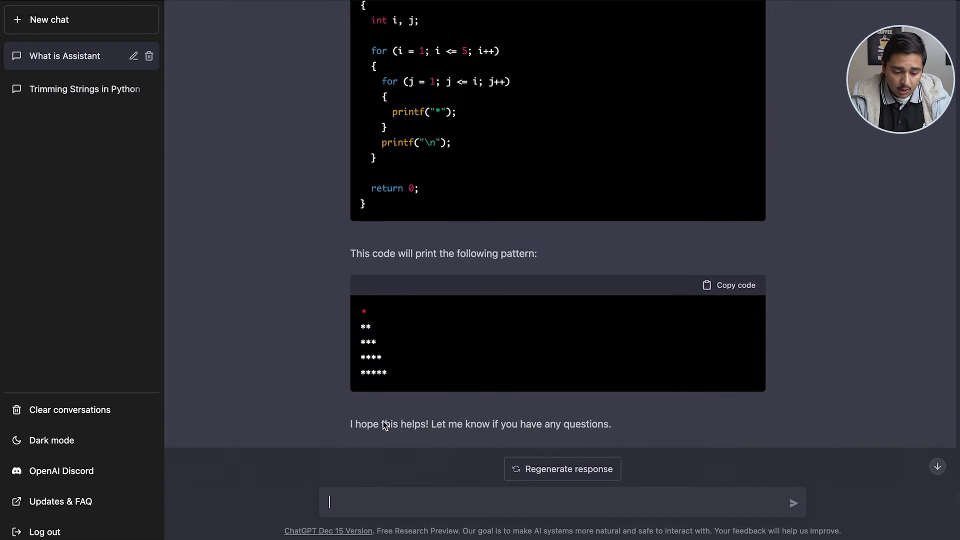
{"action": "scroll", "coordinate": [395, 439], "scroll_direction": "up", "scroll_amount": 6}
{"action": "scroll", "coordinate": [488, 243], "scroll_direction": "down", "scroll_amount": 7}
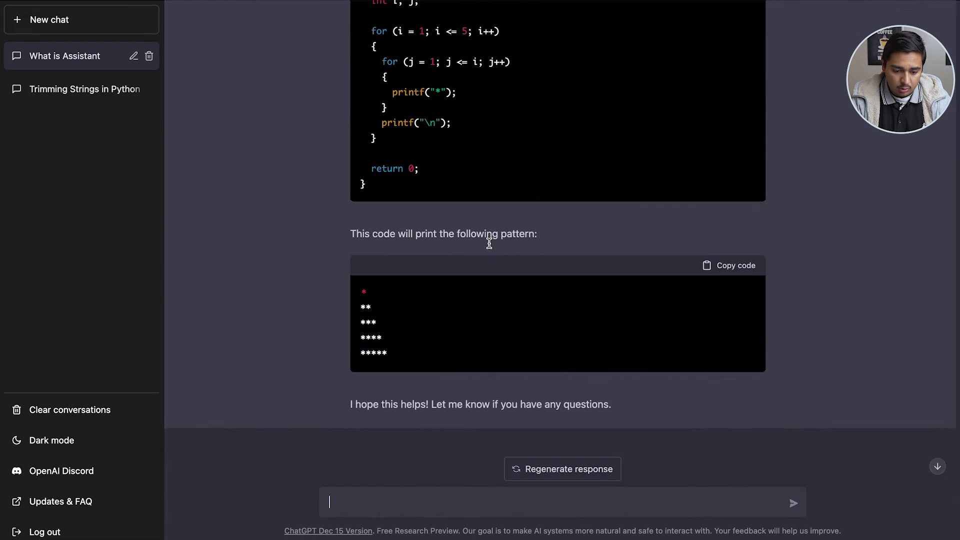
- Ask for an explanation of the C program with "explain me the above code"
{"action": "type", "text": "explain me the abo"}
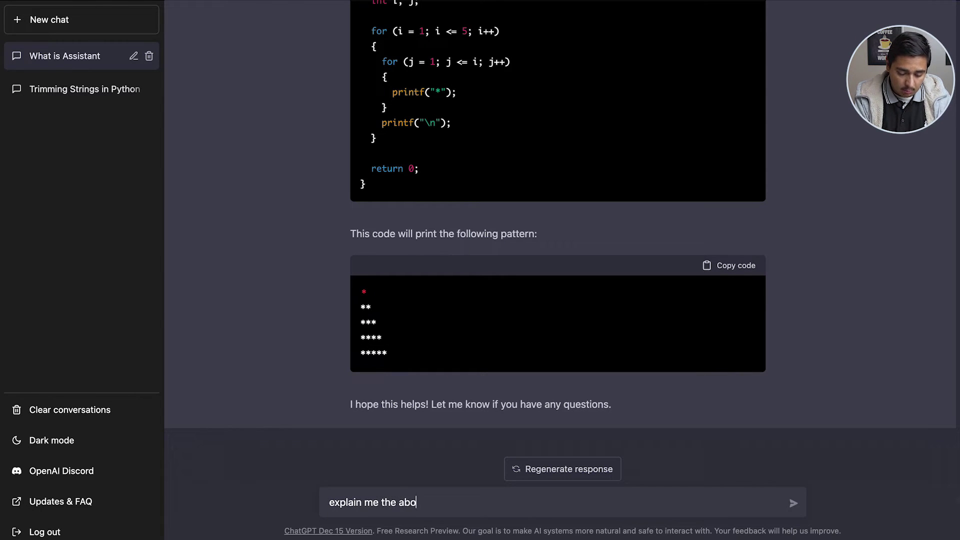
{"action": "type", "text": "ve code"}
{"action": "key", "text": "Return"}
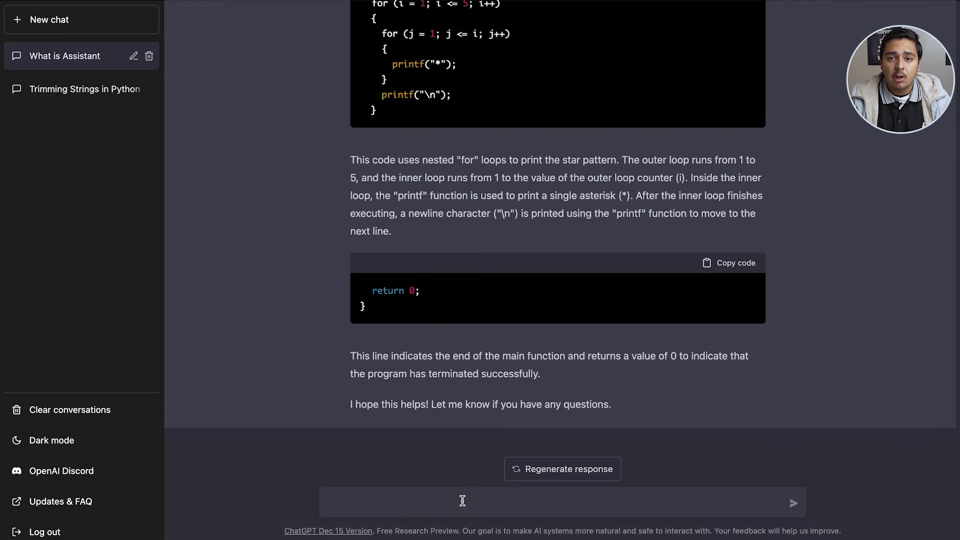
- Send the Java class Simple, whose "public void main(String args[])" method prints "Hello Java", without any further instruction
{"action": "left_click", "coordinate": [407, 507]}
{"action": "type", "text": "class Simple{ public void main(String args[]){ System.out.println(\"Hello Java\"); \t} }"}
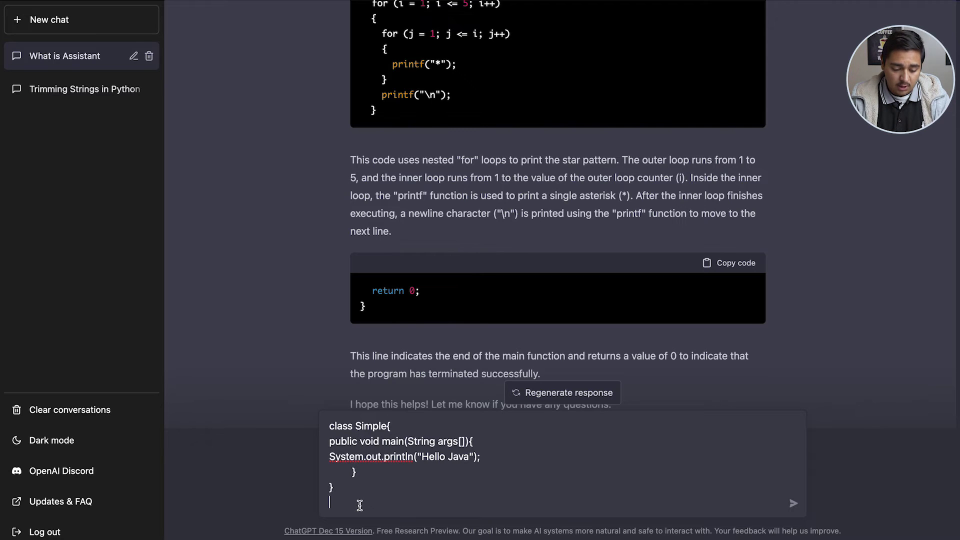
{"action": "key", "text": "Return"}
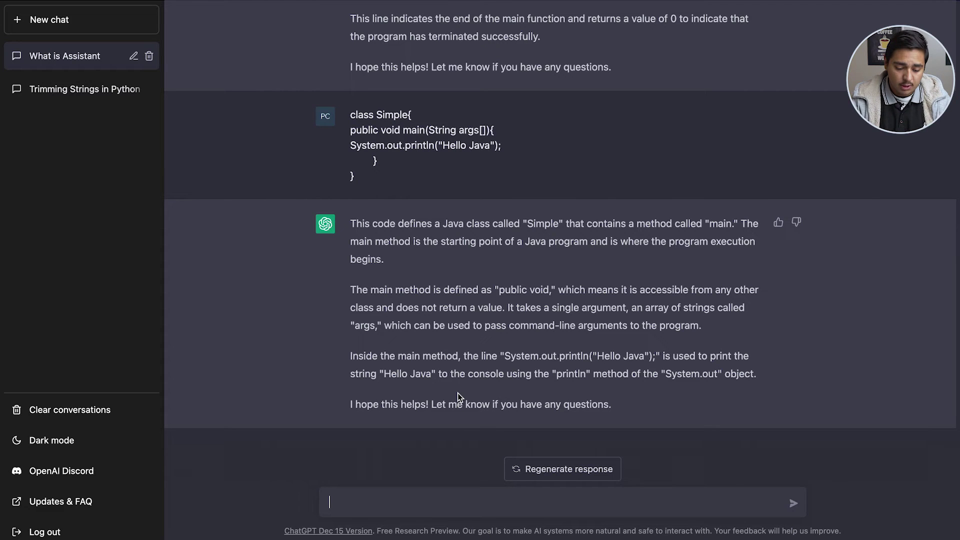
- Send the same Java class Simple code again, adding the instruction "find the error" below it
{"action": "type", "text": "class Simple{ public void main(String args[]){ System.out.println(\"Hello Java\"); \t} }"}
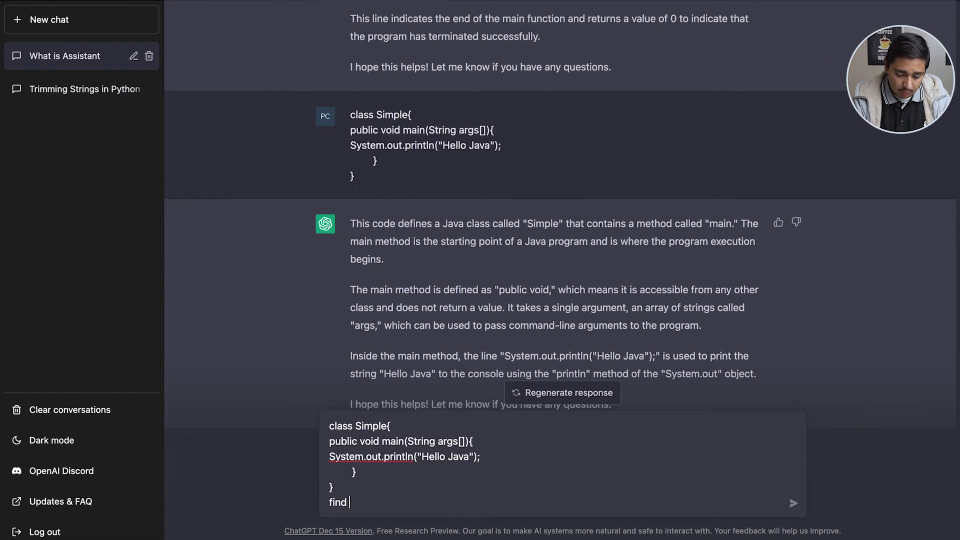
{"action": "type", "text": "find the error"}
{"action": "key", "text": "Return"}
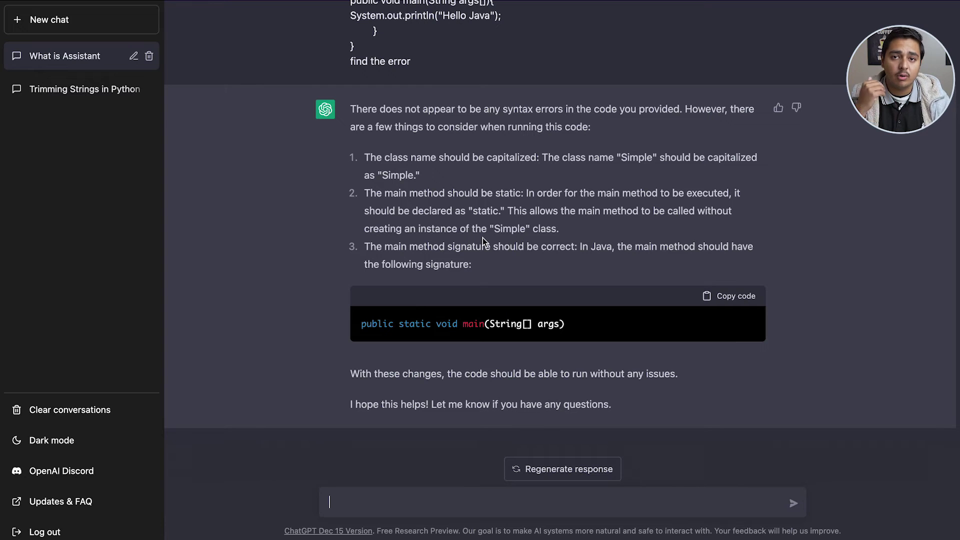
- Highlight the suggested main method signature in the error-finding answer, and clear the selection
{"action": "left_click_drag", "start_coordinate": [367, 326], "coordinate": [575, 325]}
{"action": "left_click", "coordinate": [802, 374]}
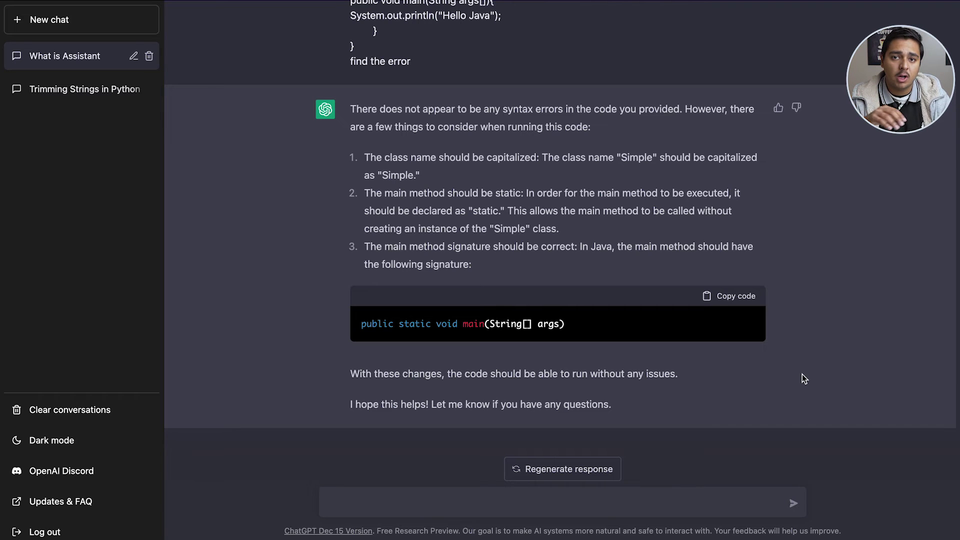
{"action": "scroll", "coordinate": [802, 378], "scroll_direction": "up", "scroll_amount": 1}
{"action": "scroll", "coordinate": [802, 379], "scroll_direction": "down", "scroll_amount": 1}
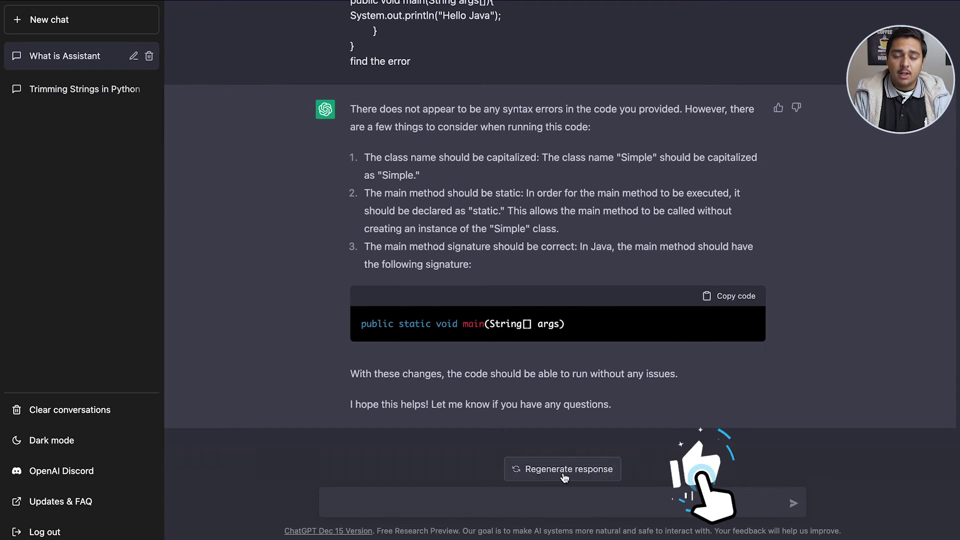
- Ask for a Python example by sending the prompt "code for trimming string in python"
{"action": "left_click", "coordinate": [358, 505]}
{"action": "type", "text": "code fo"}
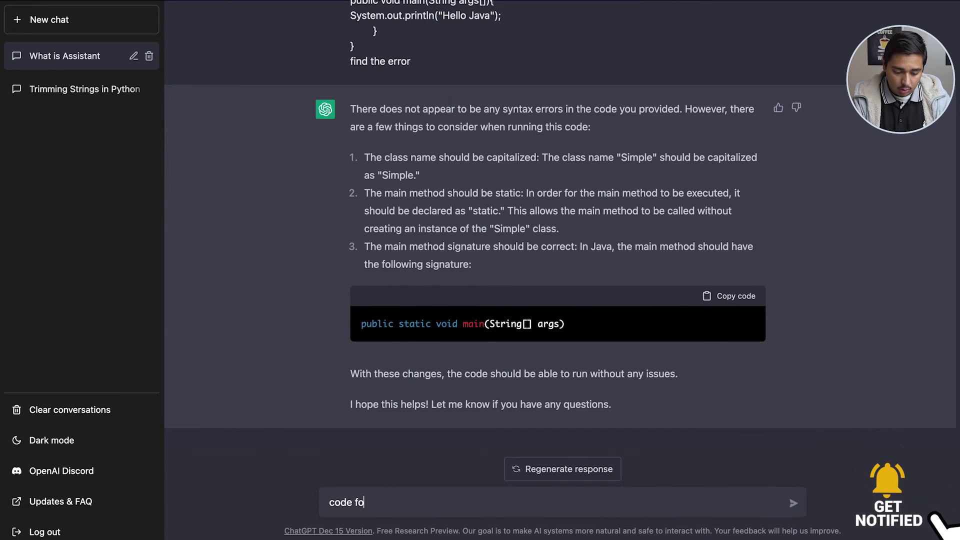
{"action": "type", "text": "r trimming"}
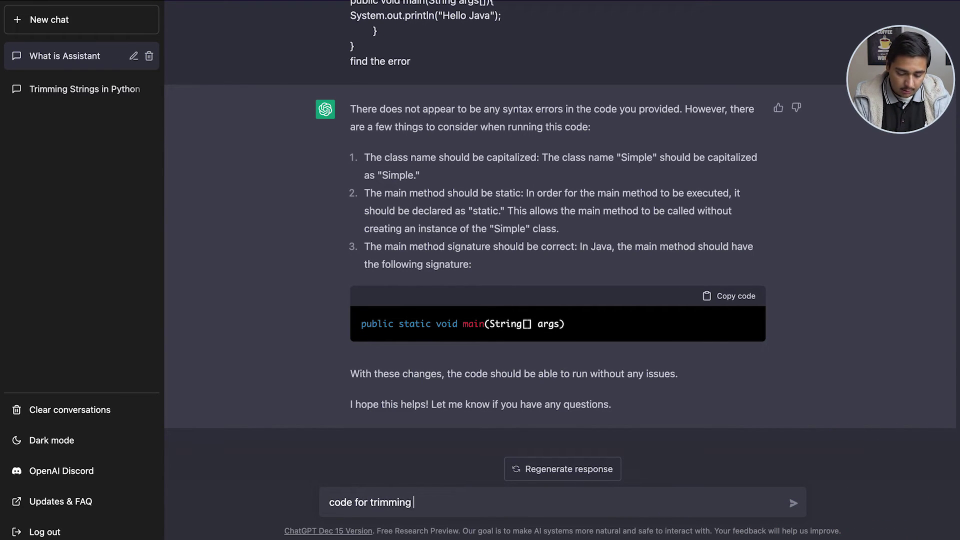
{"action": "type", "text": " string in python"}
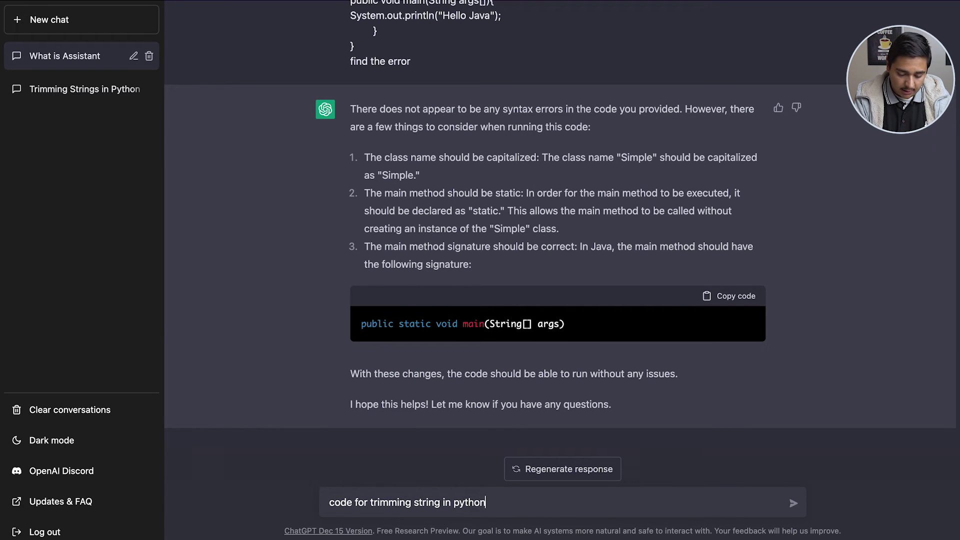
{"action": "key", "text": "Return"}
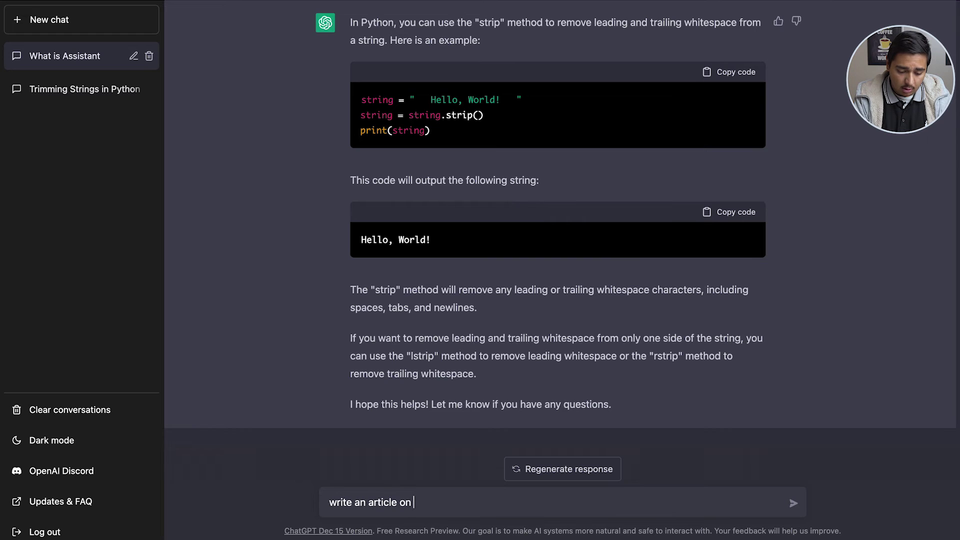
- Request another article by completing and sending the prompt "write an article on shoes"
{"action": "key", "text": "Return"}
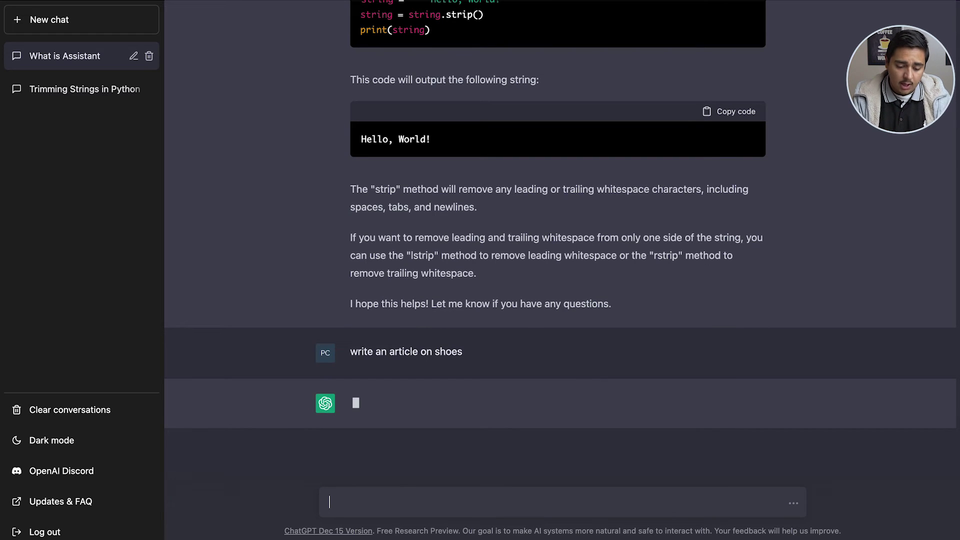